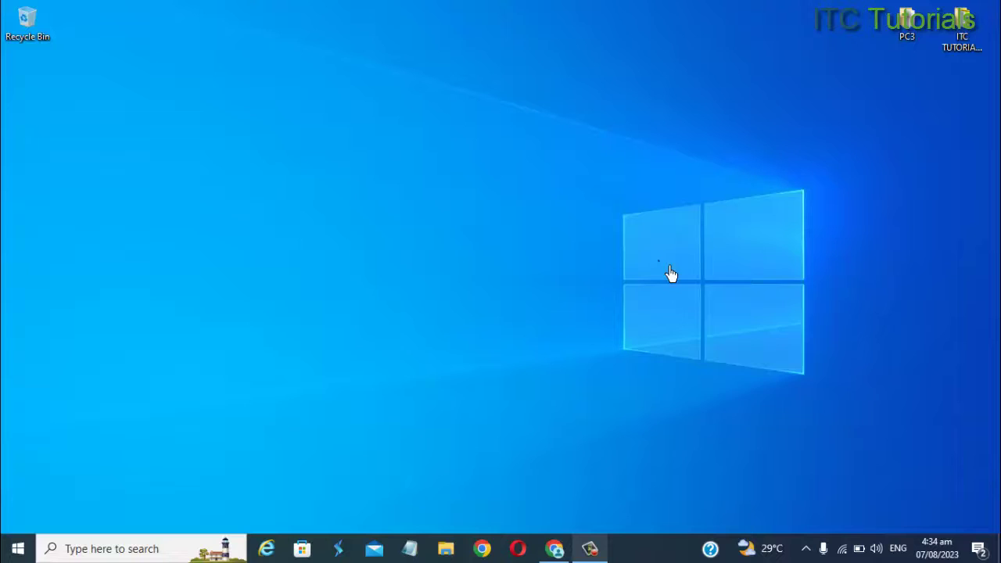
# Refresh the Windows desktop several times from its context menu.
pyautogui.rightClick(661, 264)
pyautogui.click(695, 306)
pyautogui.rightClick(674, 271)
pyautogui.click(708, 314)
pyautogui.rightClick(671, 269)
pyautogui.click(709, 314)
# Connect to the MERCUSYS_9F2A Wi-Fi network and check that it shows as connected.
pyautogui.click(842, 548)
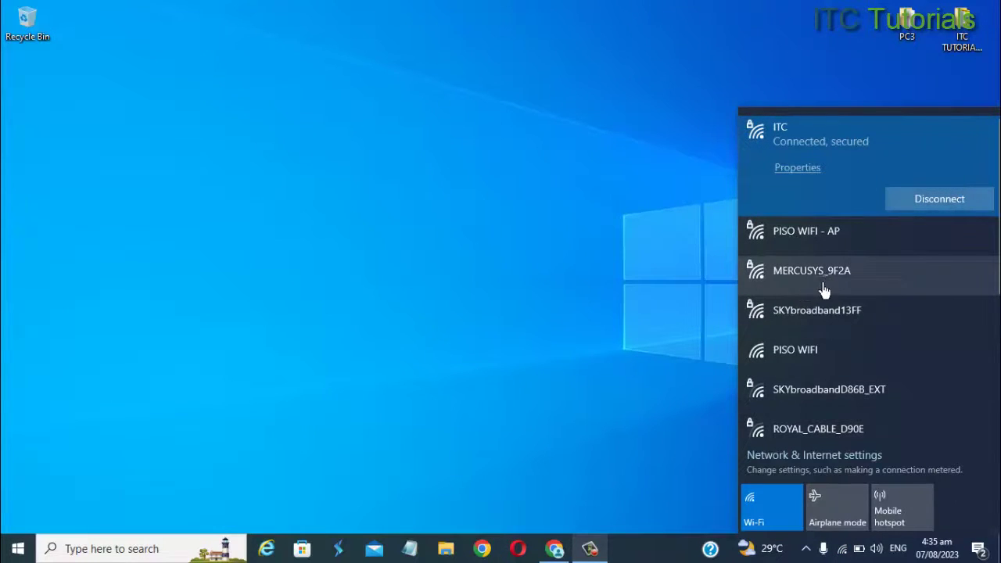
pyautogui.click(867, 287)
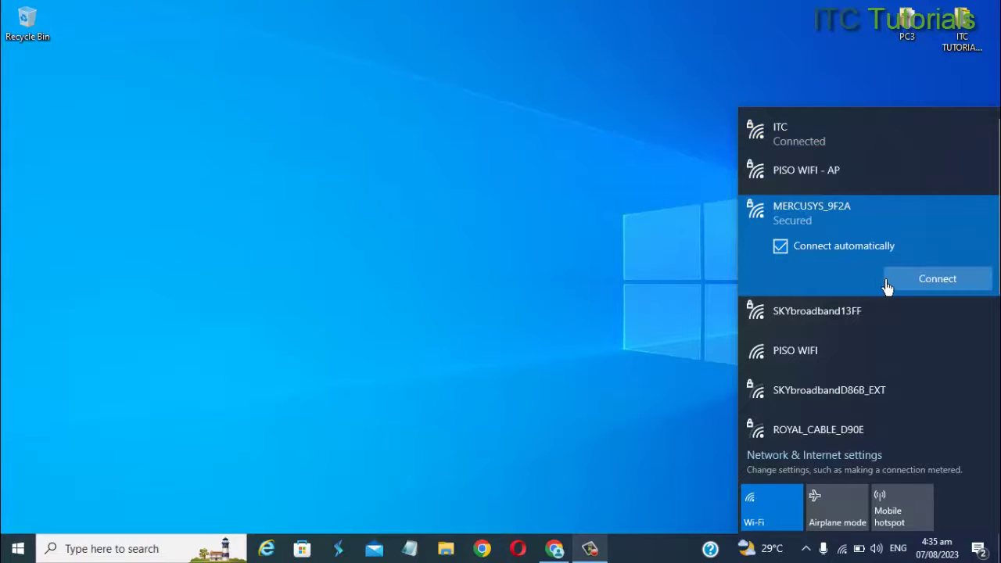
pyautogui.click(928, 295)
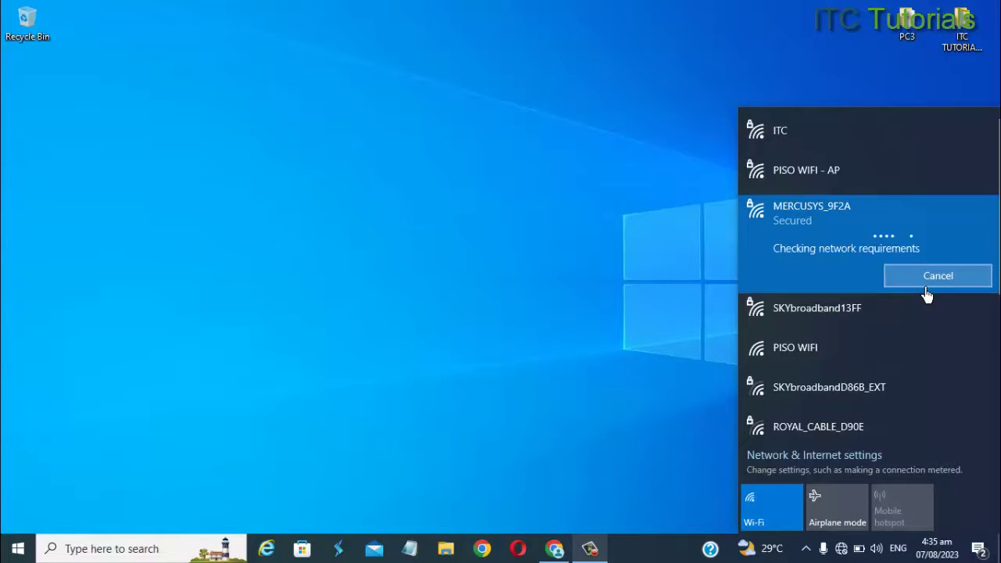
pyautogui.click(842, 534)
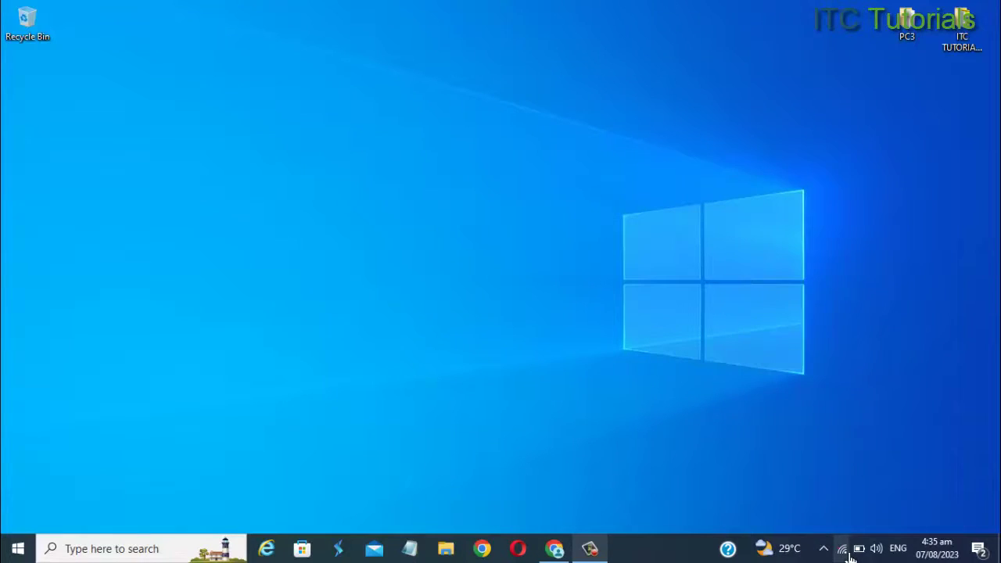
pyautogui.click(850, 553)
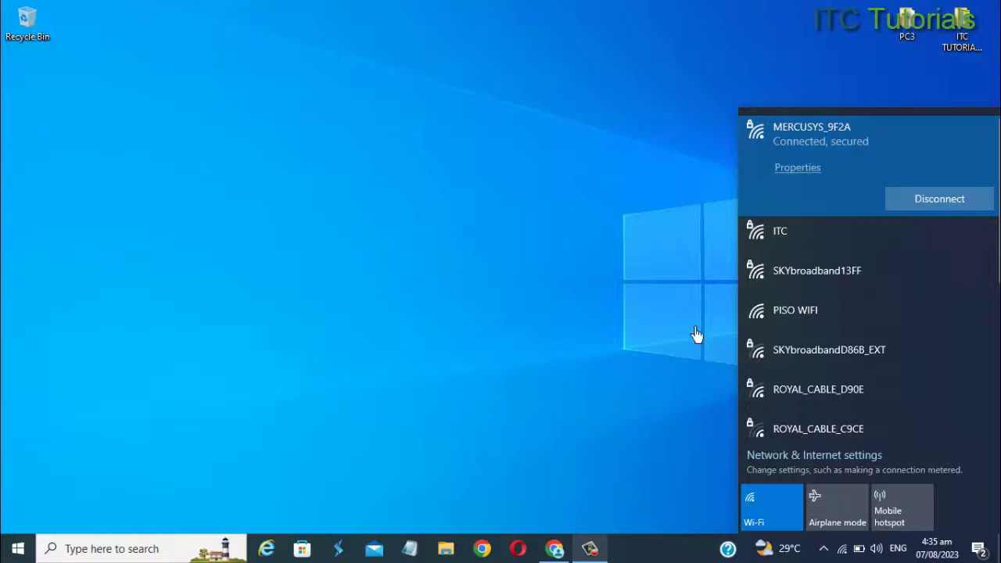
pyautogui.click(661, 369)
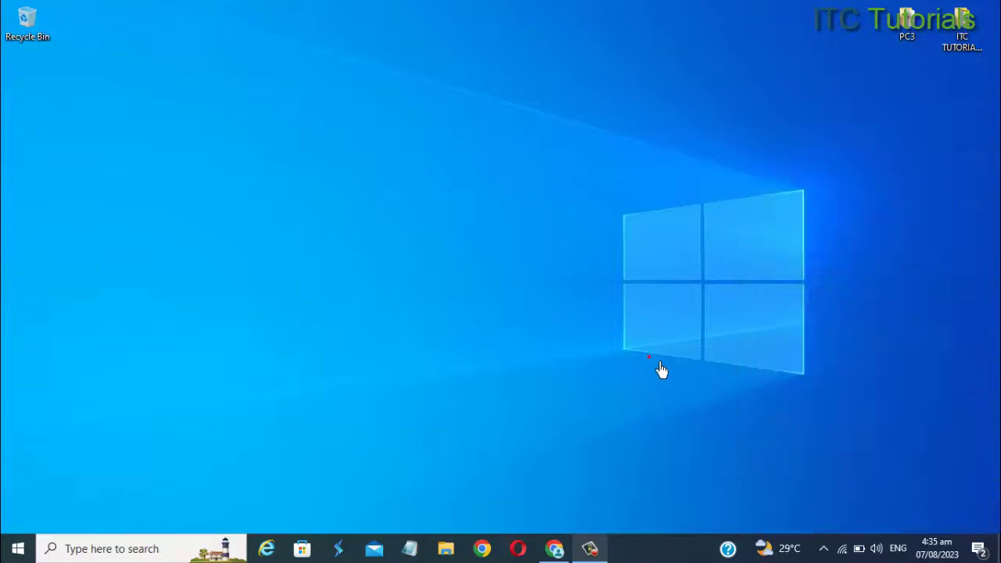
# Load mwlogin.net in a new Chrome window.
pyautogui.click(554, 550)
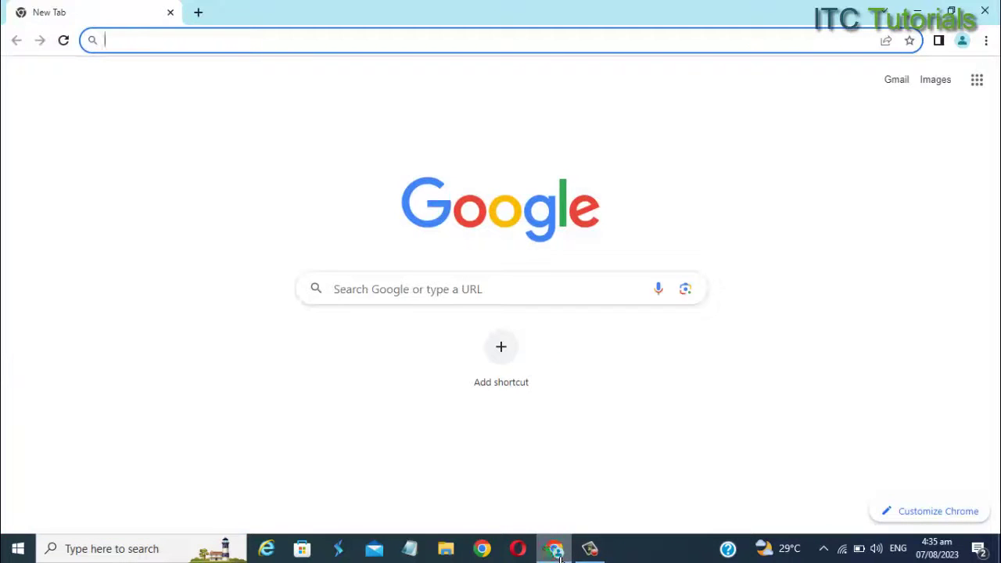
pyautogui.write('mw')
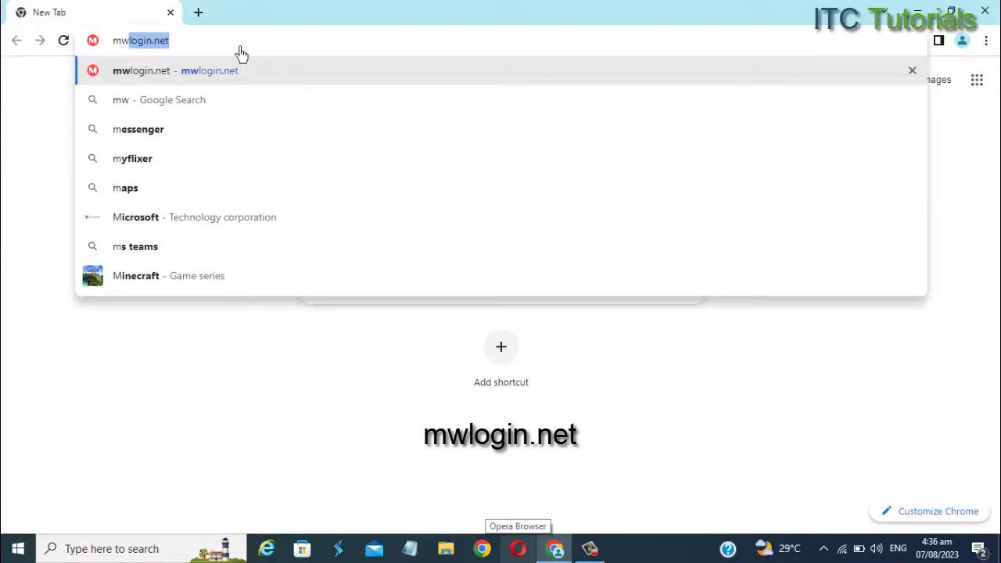
pyautogui.write('login')
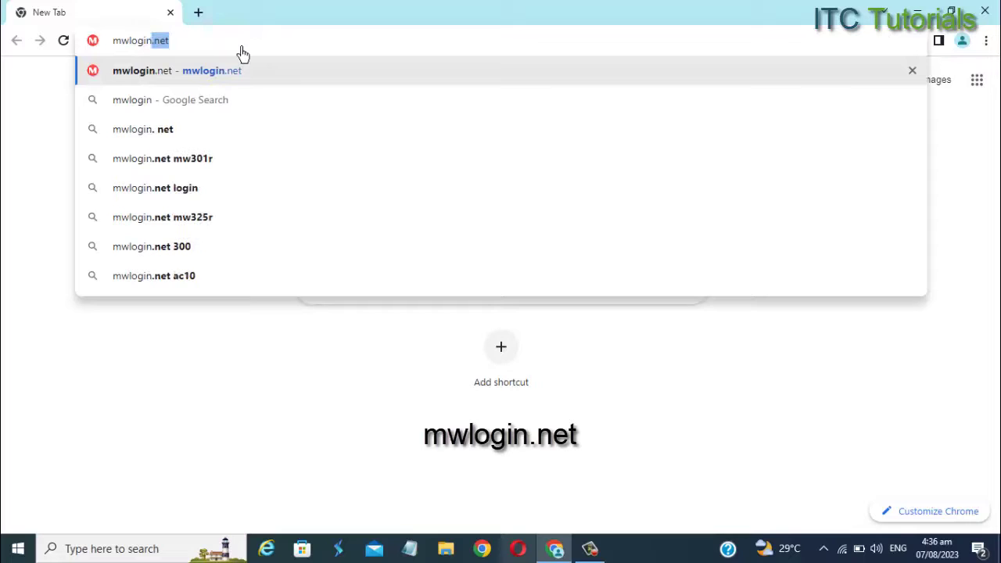
pyautogui.write('.net')
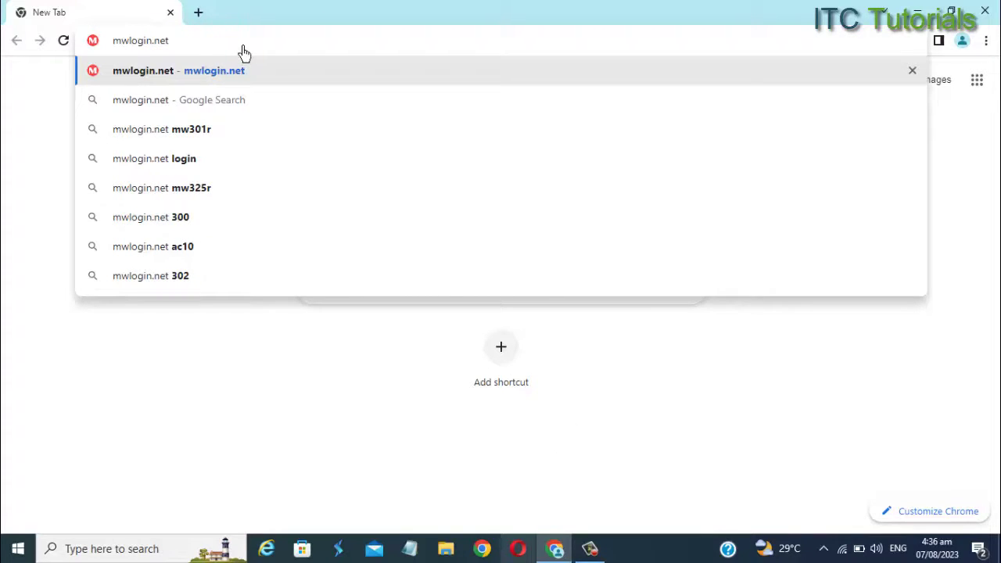
pyautogui.press('Return')
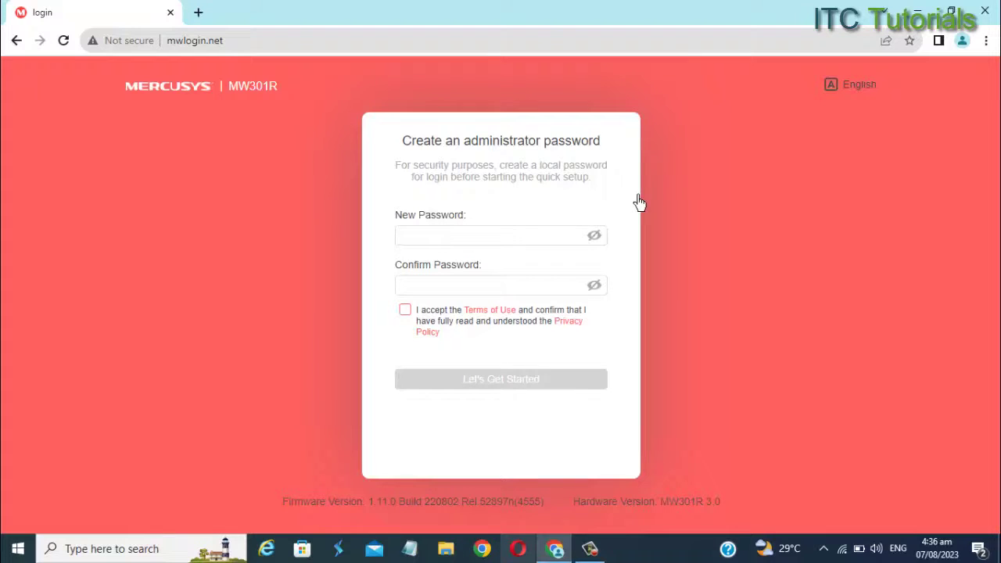
# Enter the administrator password in New Password and Confirm Password, and tick Terms of Use.
pyautogui.click(457, 238)
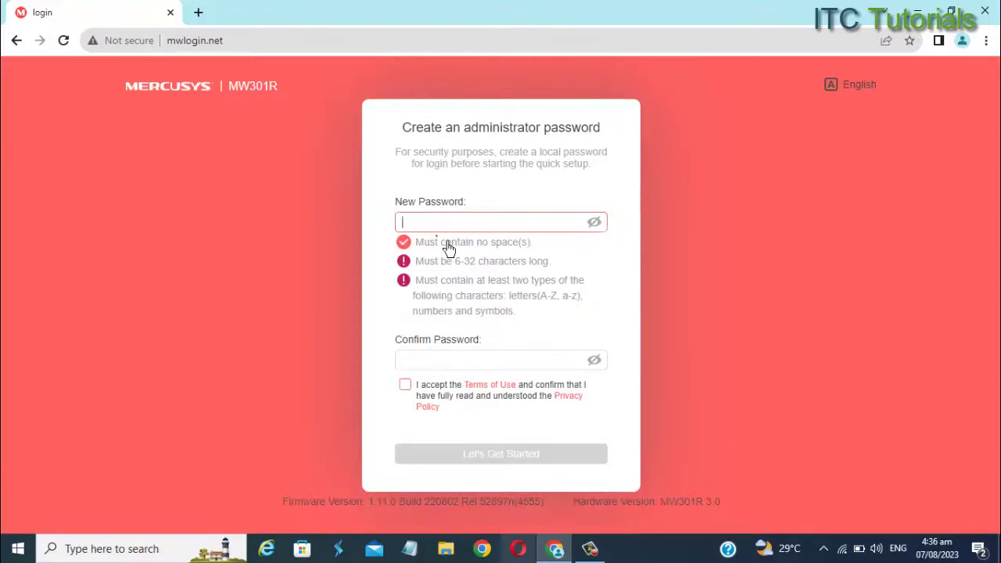
pyautogui.click(437, 235)
pyautogui.write('•••')
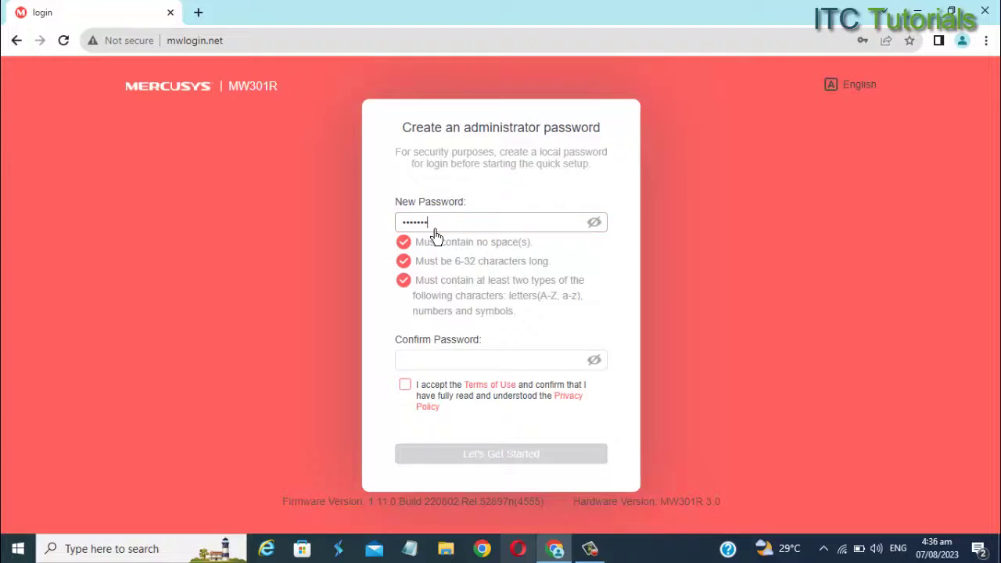
pyautogui.click(384, 260)
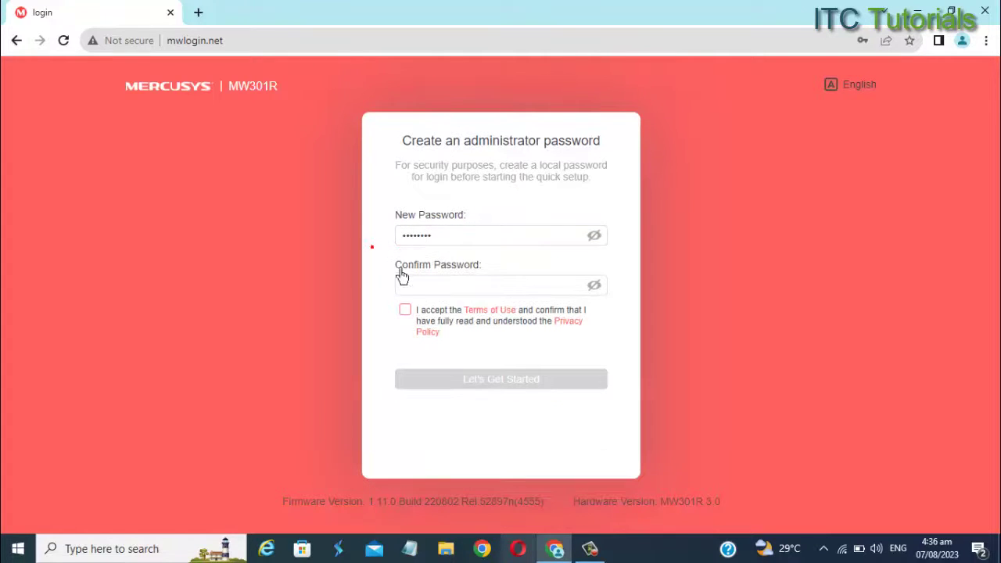
pyautogui.click(426, 289)
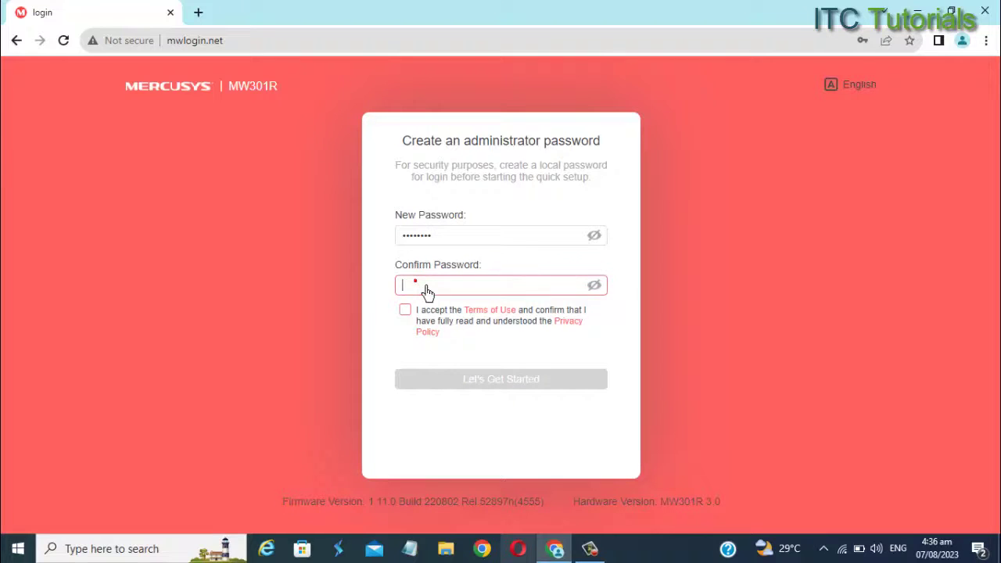
pyautogui.write('•••••••')
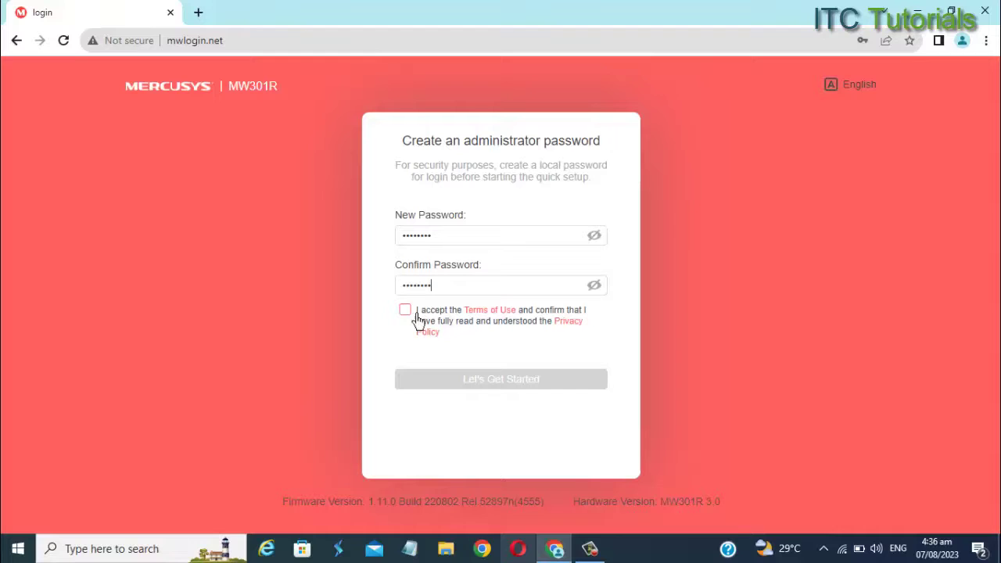
pyautogui.click(418, 319)
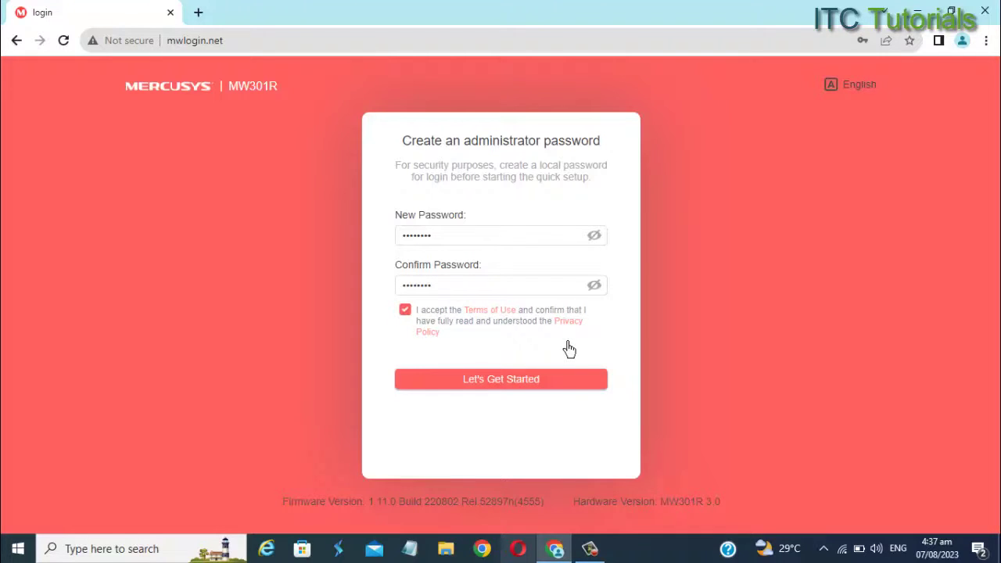
# Submit the password with Let's Get Started, then skip and quit the quick setup wizard.
pyautogui.click(544, 388)
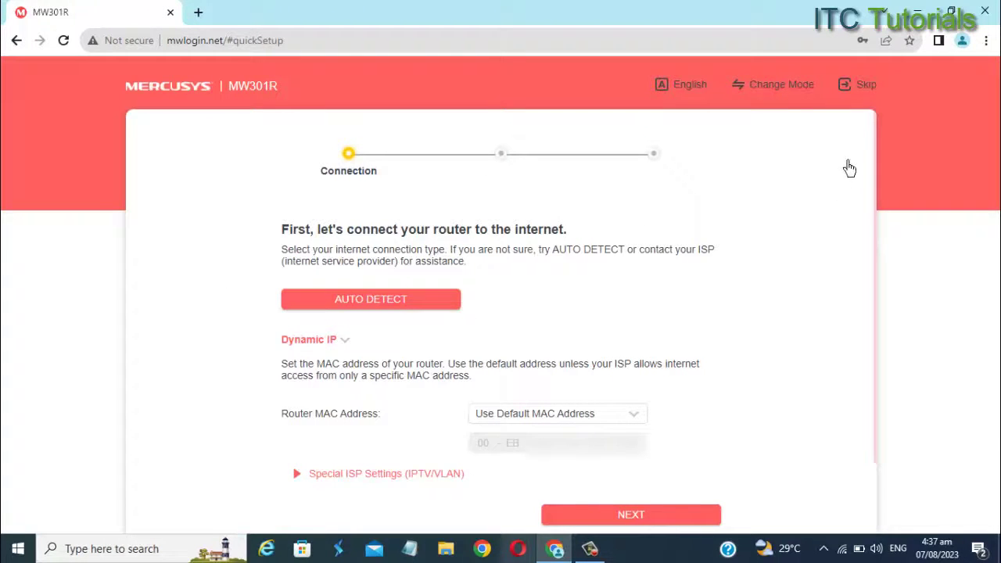
pyautogui.click(875, 101)
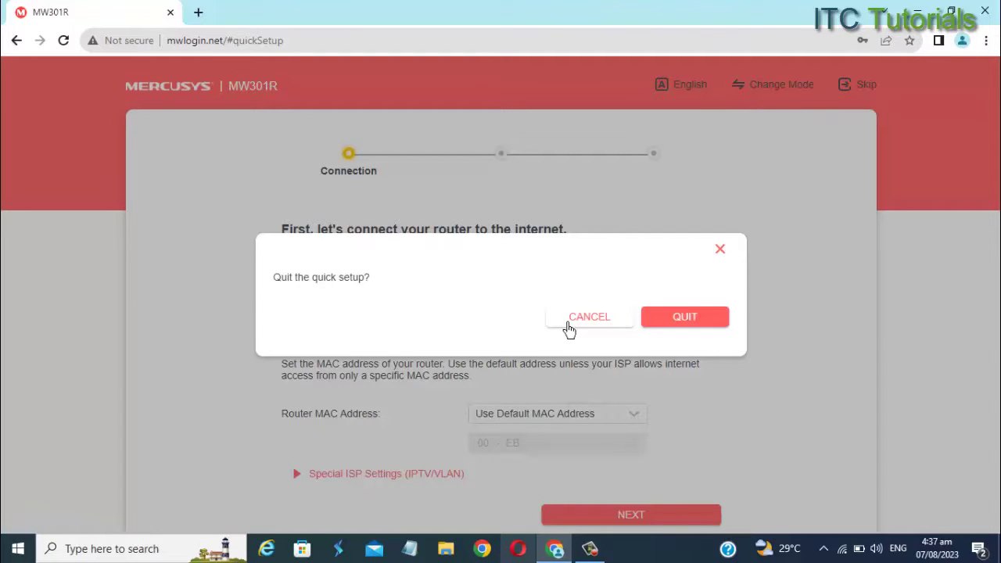
pyautogui.click(684, 325)
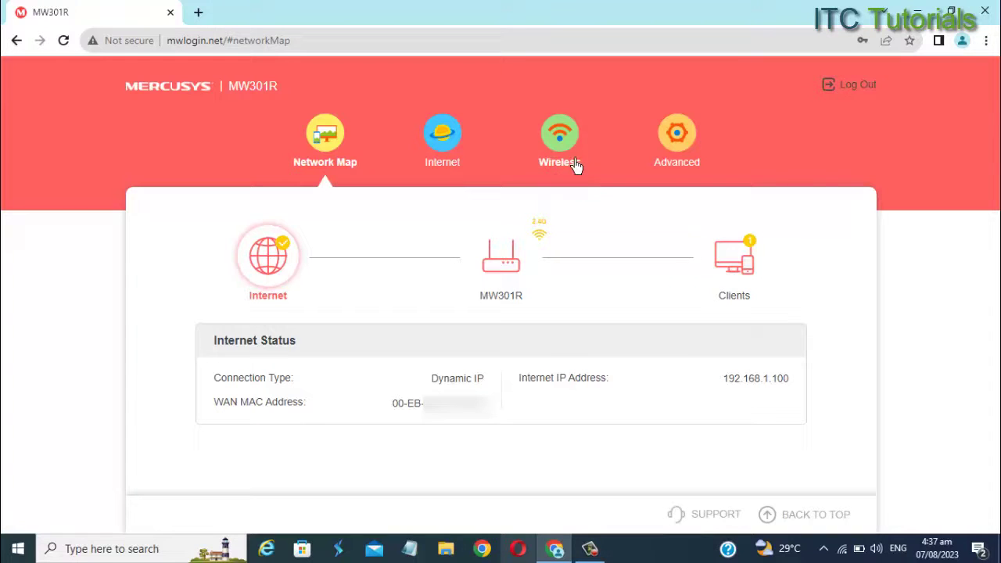
# Change the 2.4GHz SSID to 'ITC PISO WIFI - AP', set Security to None, and save.
pyautogui.click(574, 149)
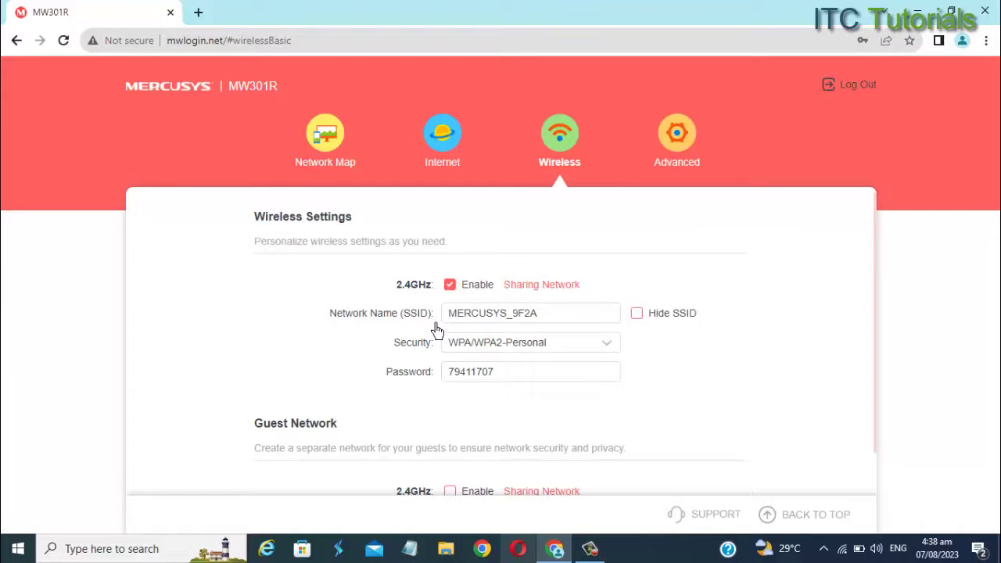
pyautogui.click(567, 319)
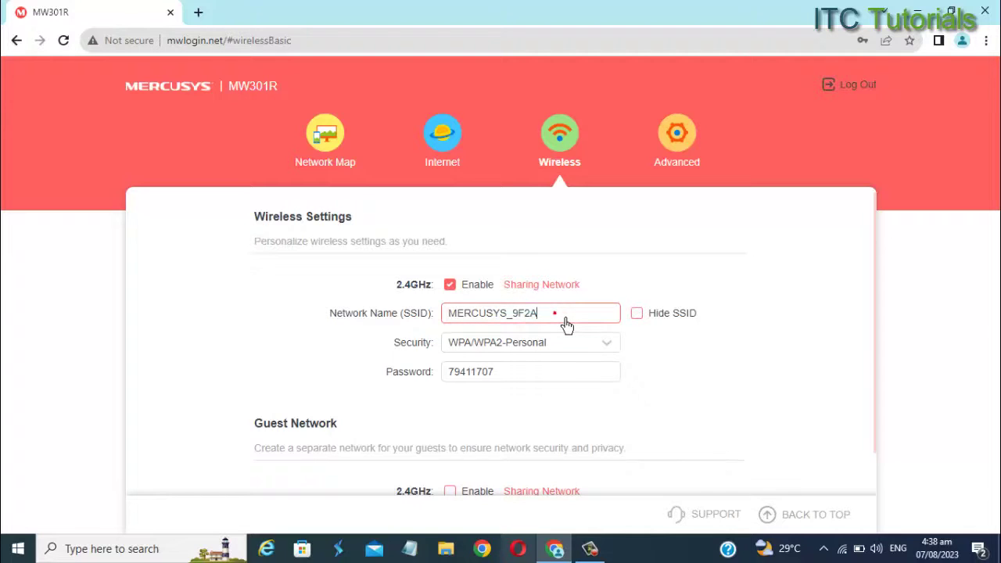
pyautogui.press('BackSpace')
pyautogui.press('BackSpace')
pyautogui.press('BackSpace')
pyautogui.press('BackSpace')
pyautogui.press('BackSpace')
pyautogui.press('BackSpace')
pyautogui.press('BackSpace')
pyautogui.press('BackSpace')
pyautogui.press('BackSpace')
pyautogui.press('BackSpace')
pyautogui.press('BackSpace')
pyautogui.press('BackSpace')
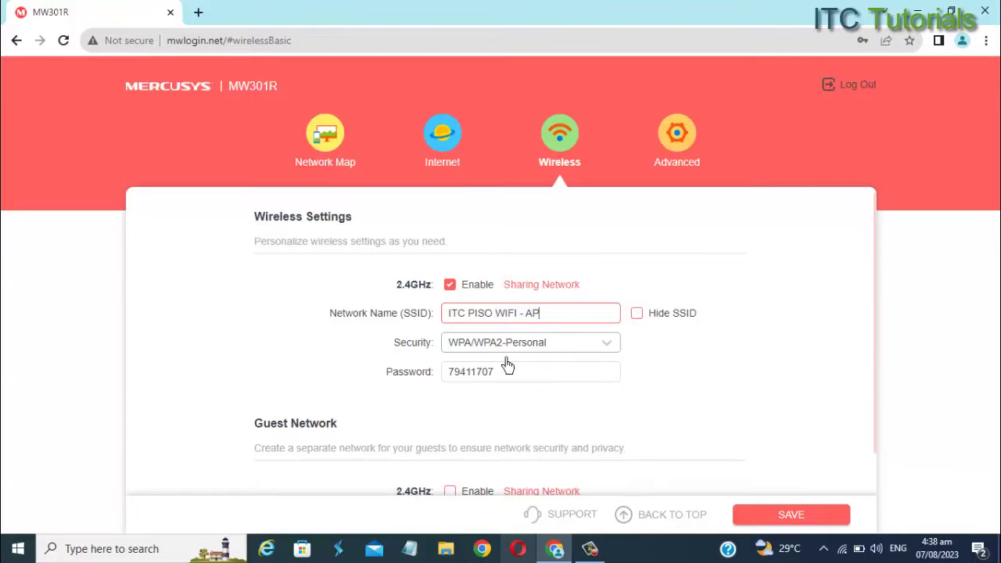
pyautogui.click(622, 356)
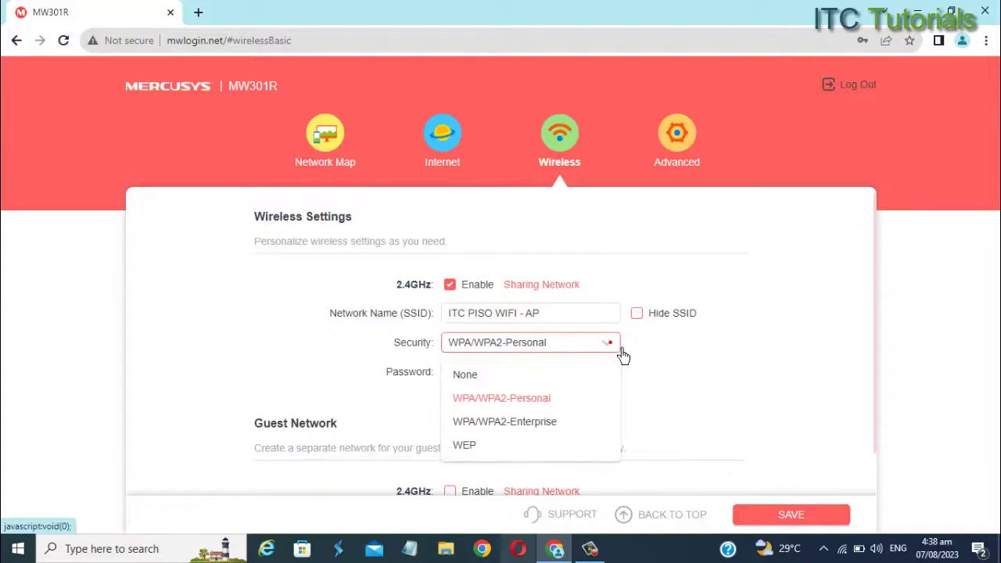
pyautogui.click(477, 386)
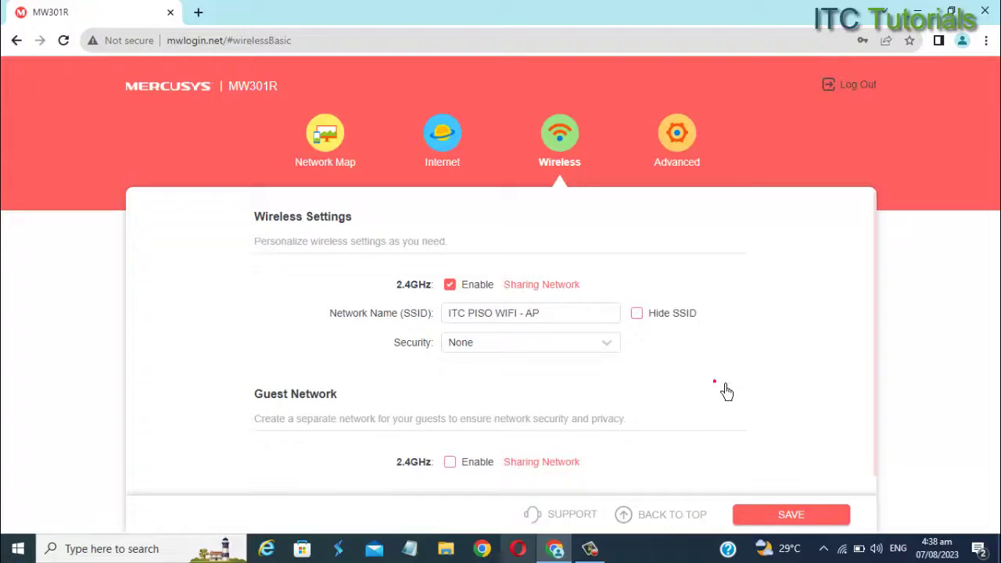
pyautogui.scroll(-1, 756, 409)
pyautogui.scroll(1, 757, 409)
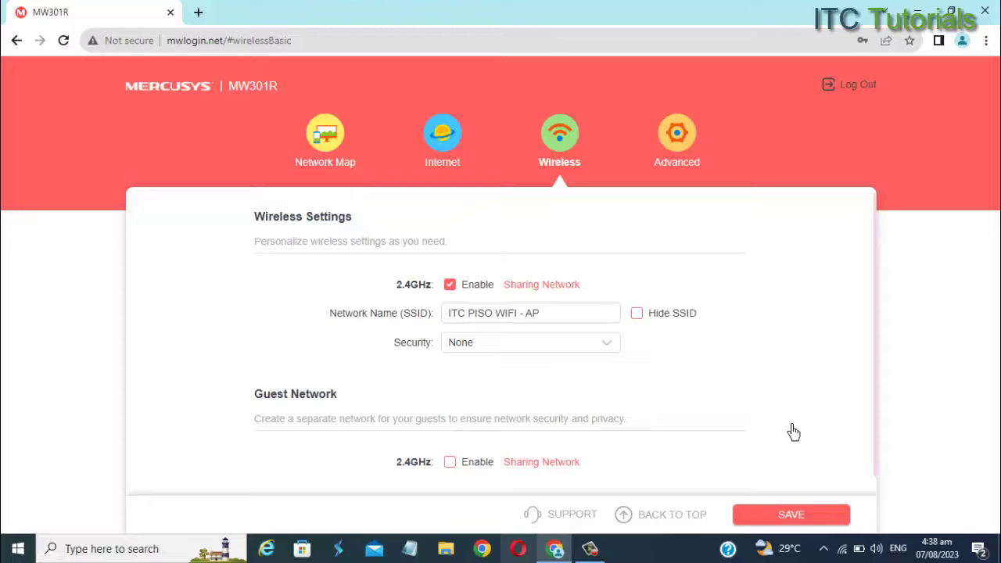
pyautogui.click(816, 525)
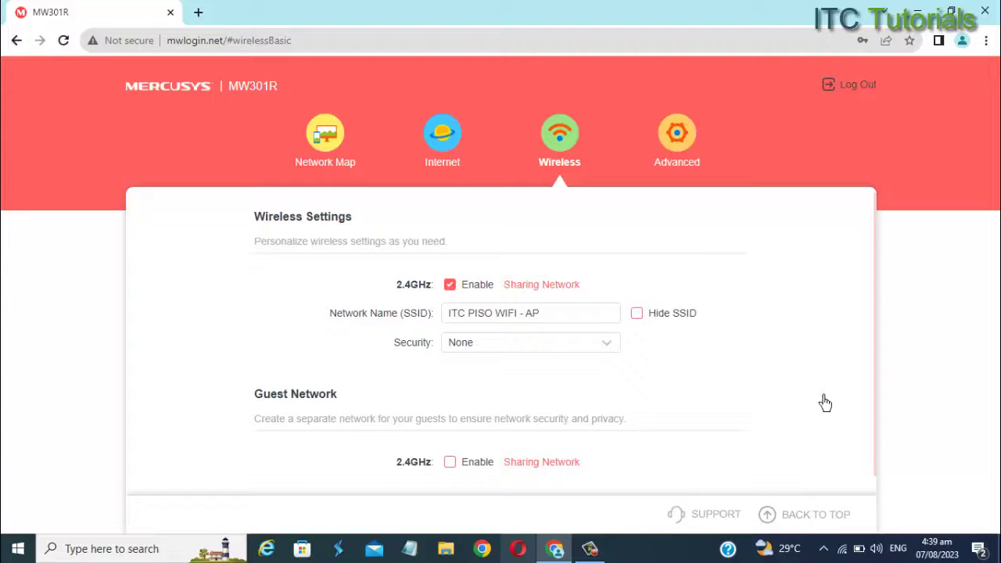
# Join ITC PISO WIFI - AP with Connect automatically ticked, then confirm it is connected.
pyautogui.click(841, 548)
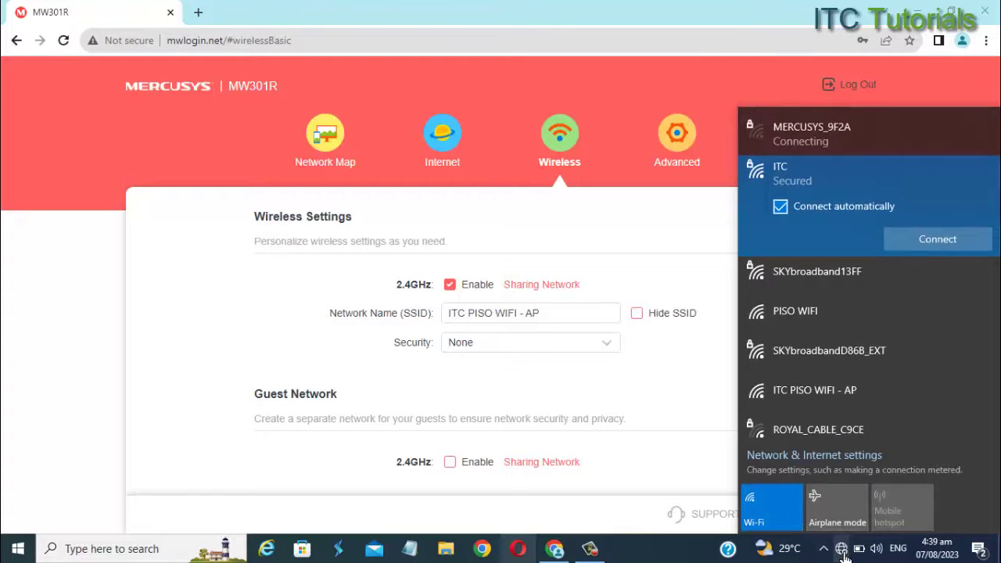
pyautogui.scroll(-1, 901, 423)
pyautogui.scroll(-1, 902, 423)
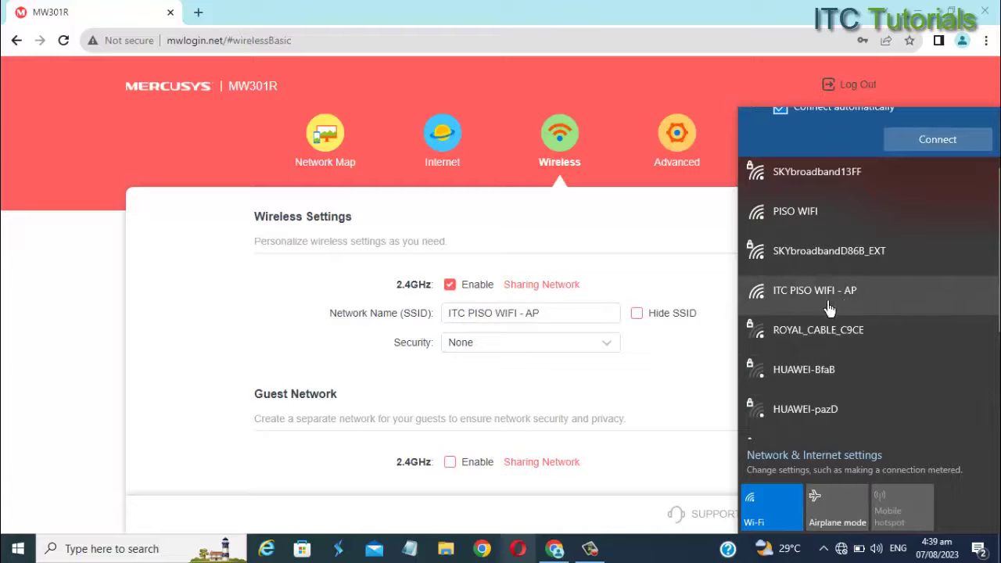
pyautogui.click(849, 306)
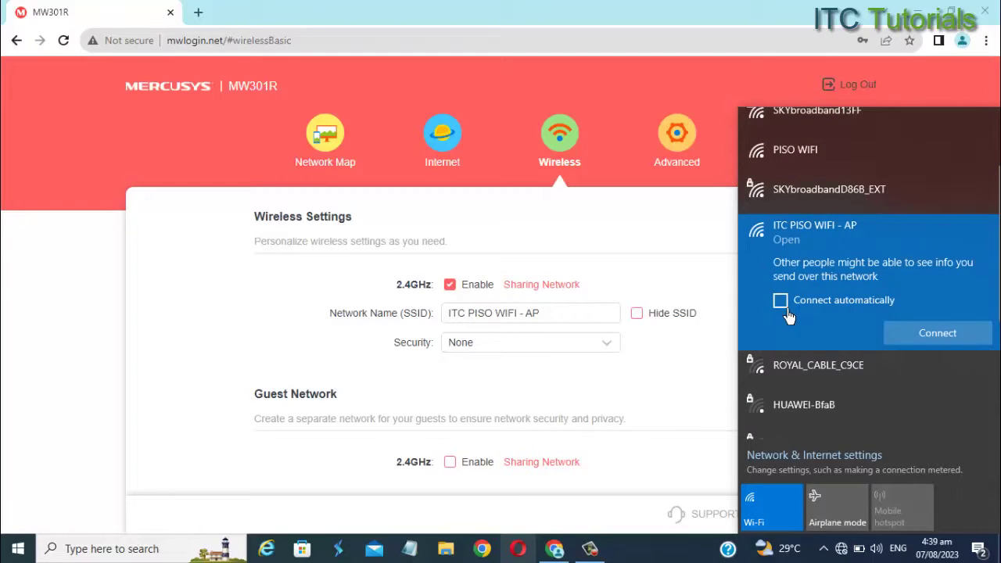
pyautogui.click(782, 303)
pyautogui.click(944, 344)
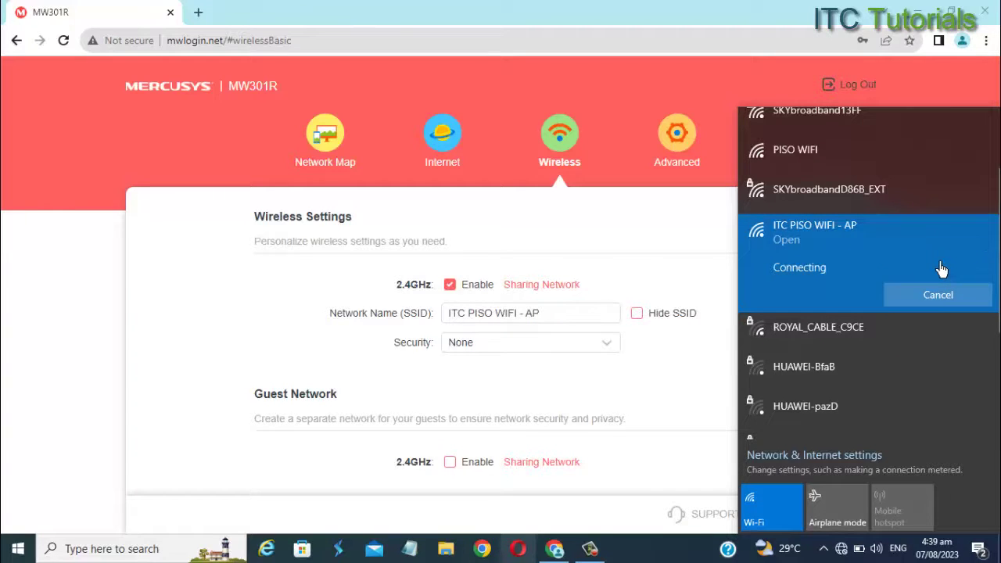
pyautogui.click(715, 371)
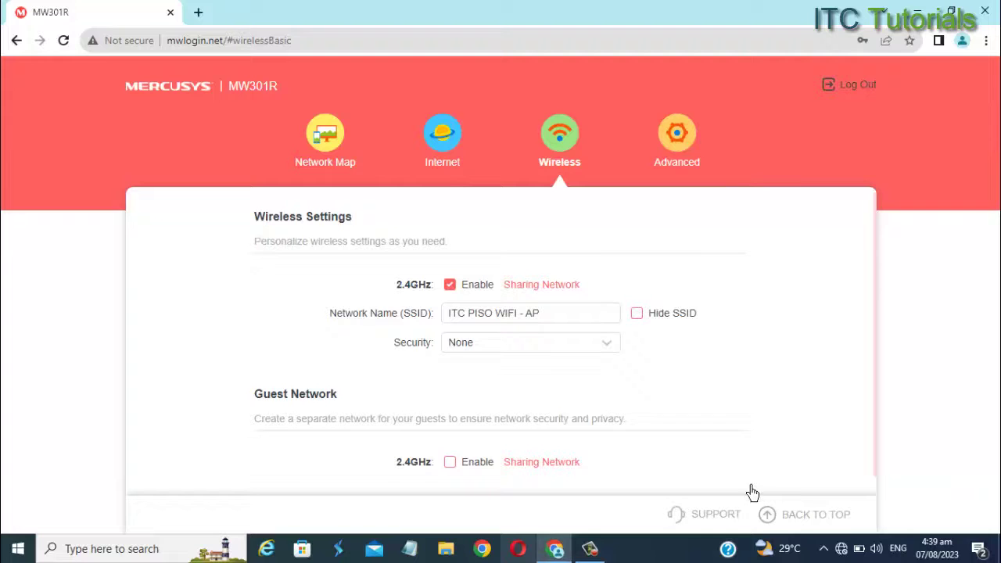
pyautogui.click(851, 550)
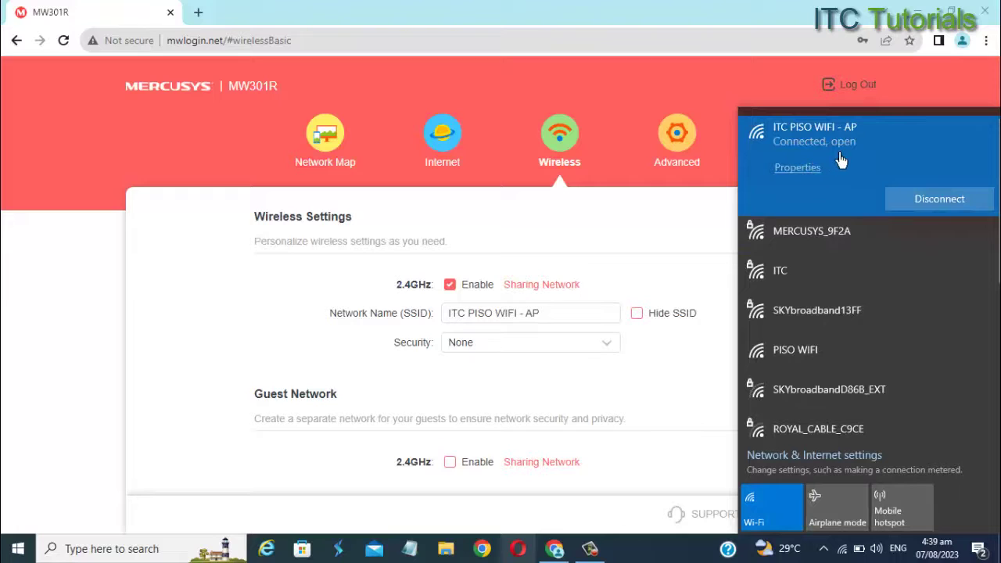
pyautogui.click(721, 225)
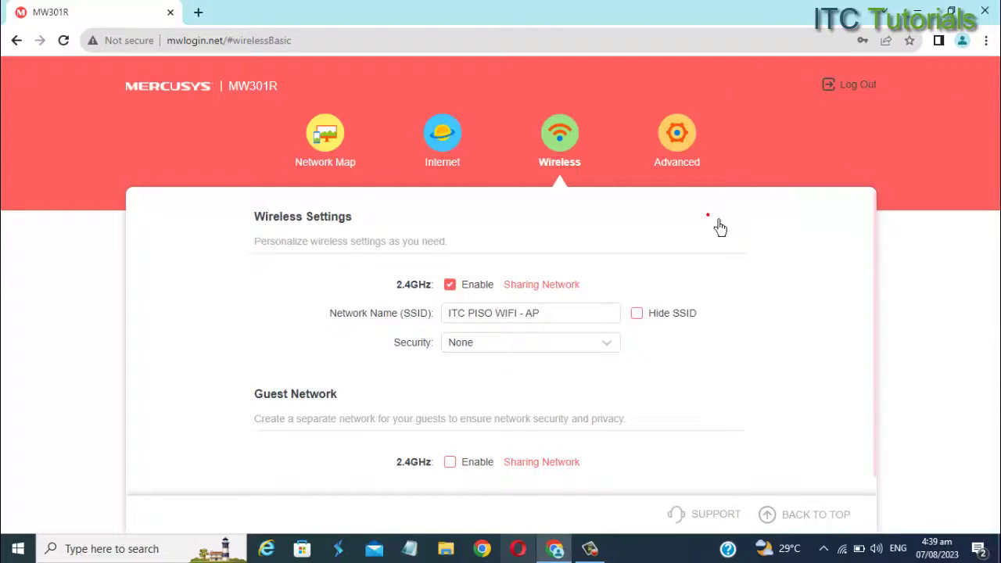
# Reload the router page and go to Advanced > Network > DHCP Server.
pyautogui.click(64, 41)
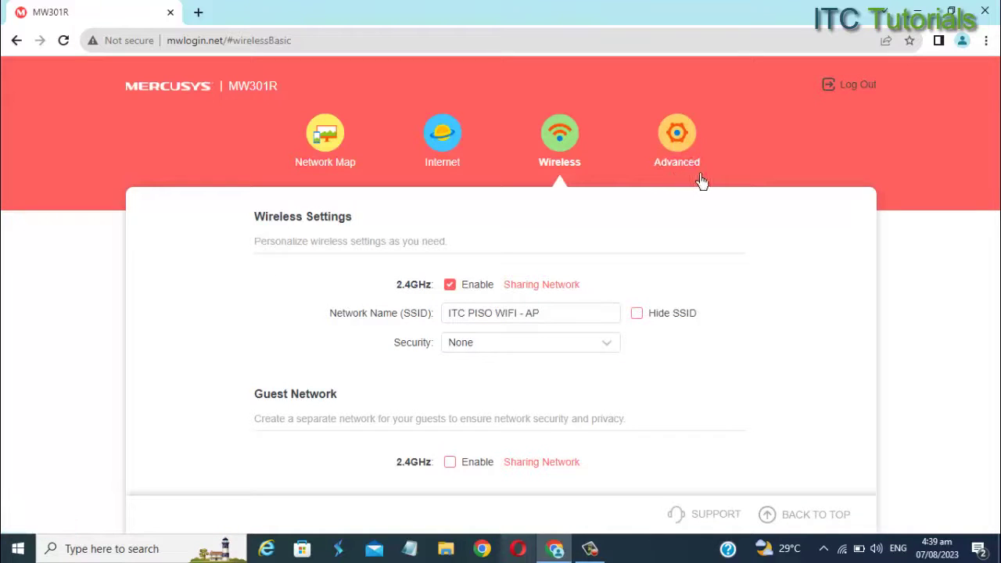
pyautogui.click(692, 147)
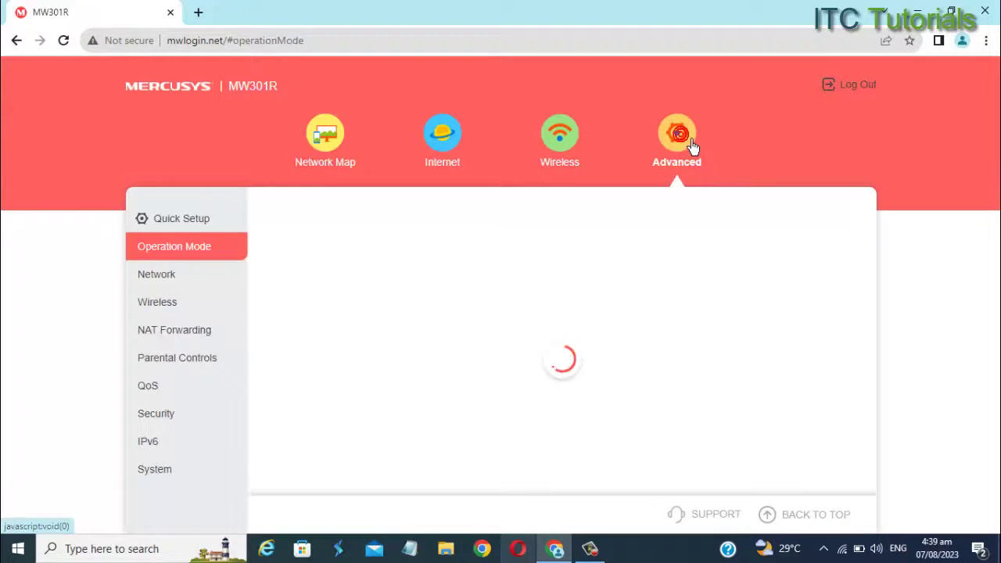
pyautogui.click(691, 147)
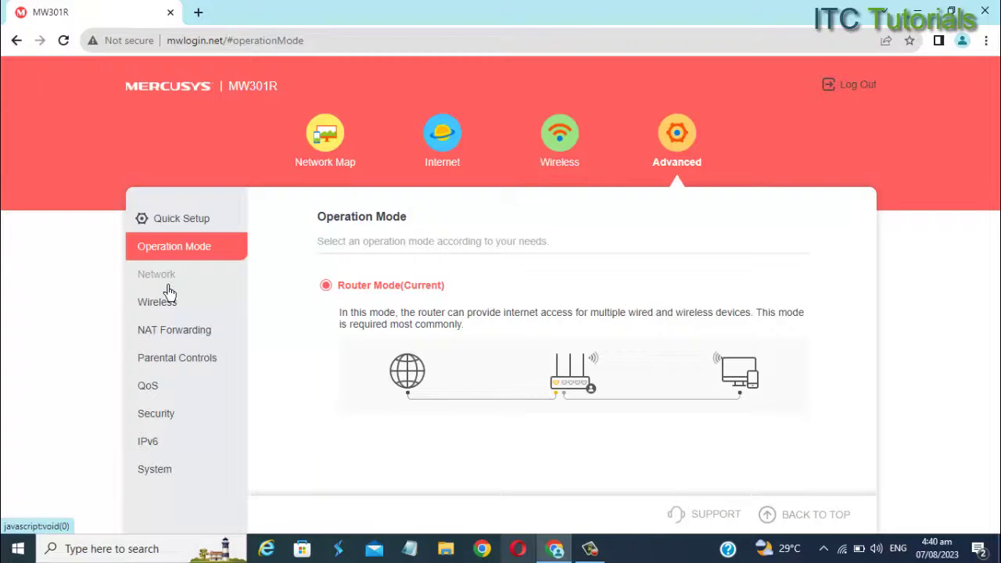
pyautogui.click(169, 290)
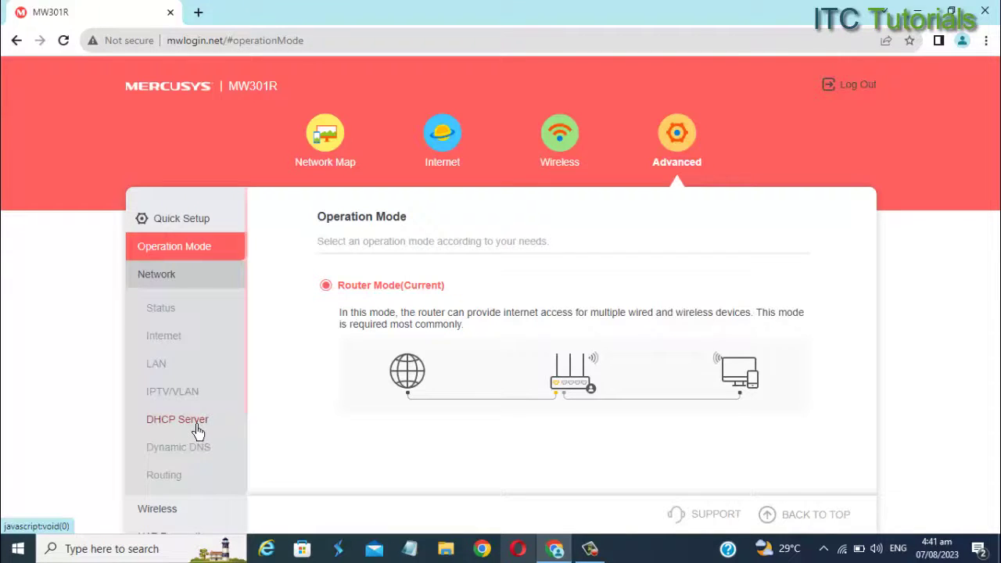
pyautogui.click(199, 431)
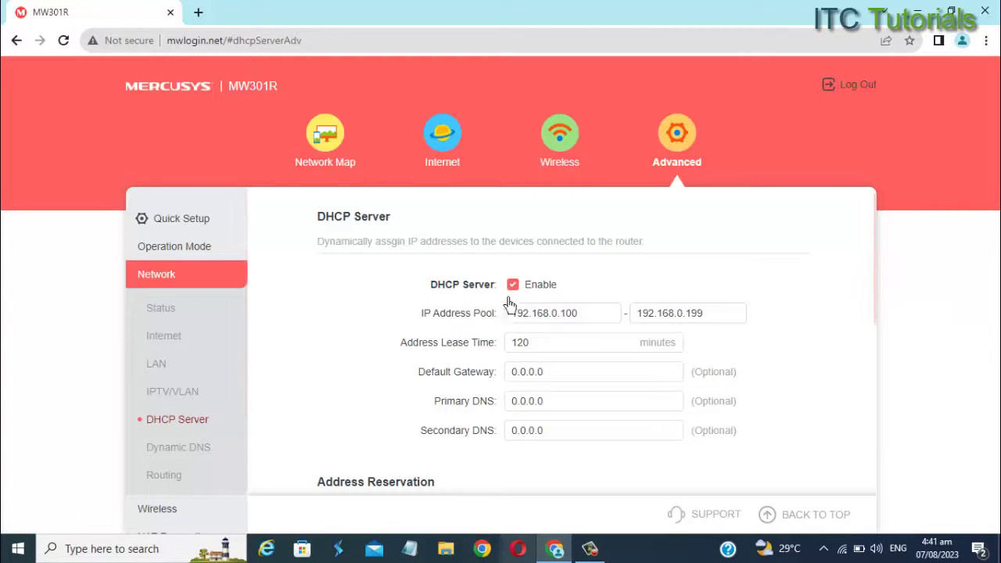
# Untick DHCP Server Enable and save, then log out of the router, confirming with YES.
pyautogui.click(524, 289)
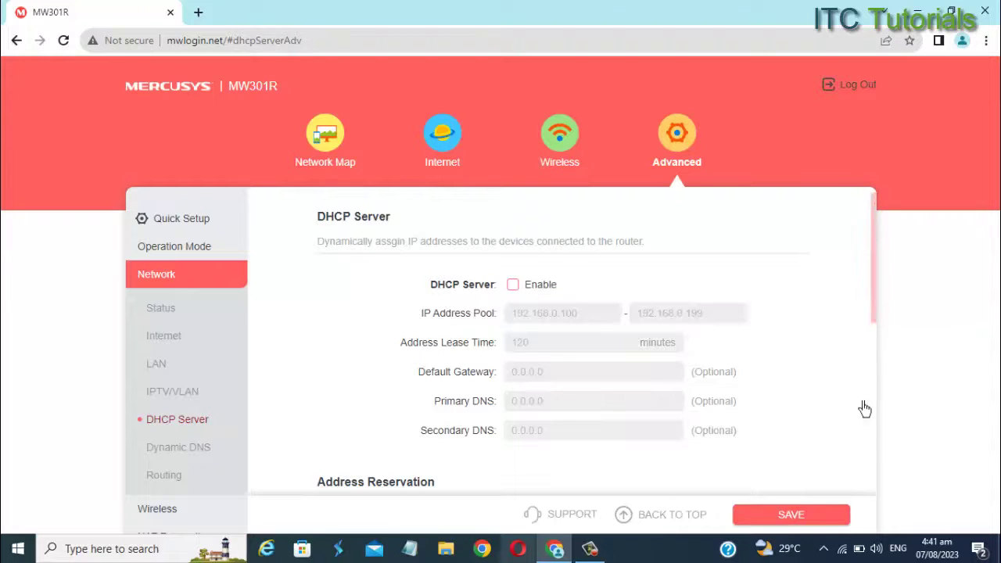
pyautogui.click(791, 522)
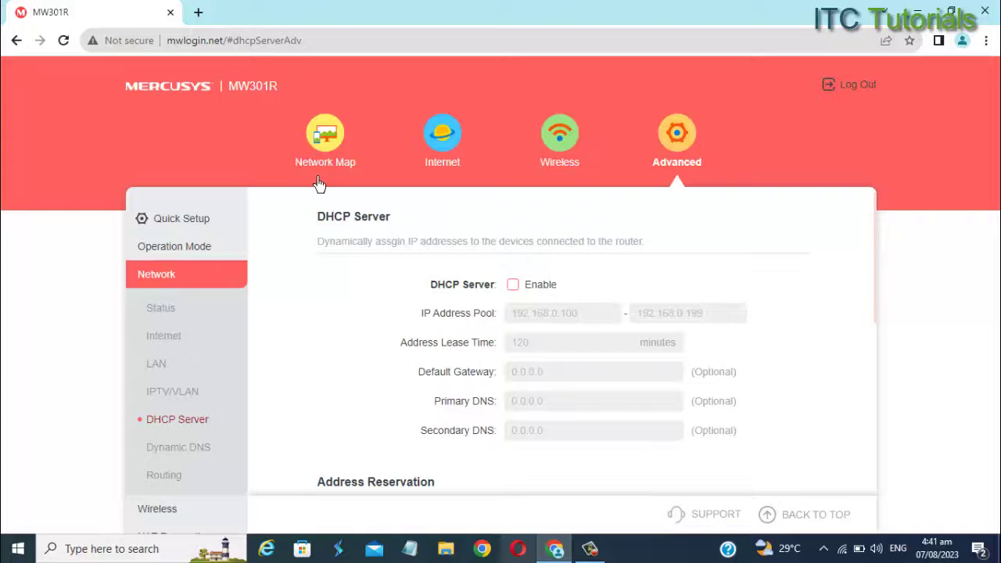
pyautogui.click(62, 39)
pyautogui.click(577, 152)
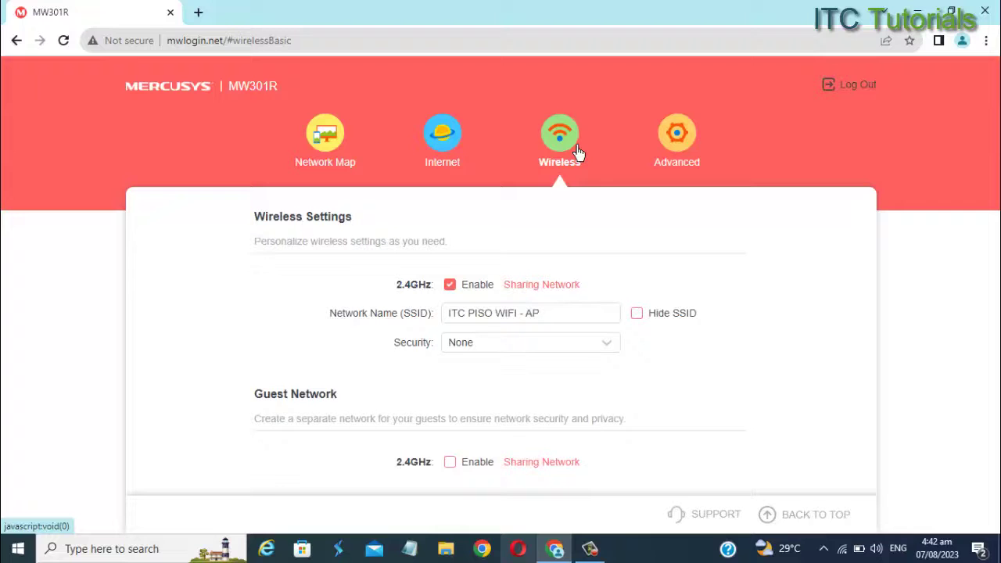
pyautogui.click(854, 87)
pyautogui.click(685, 317)
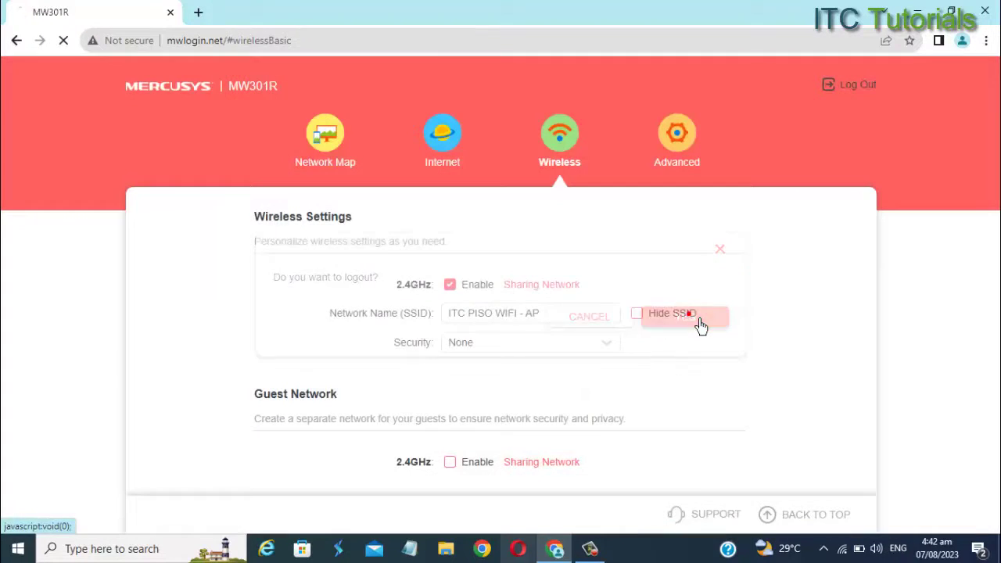